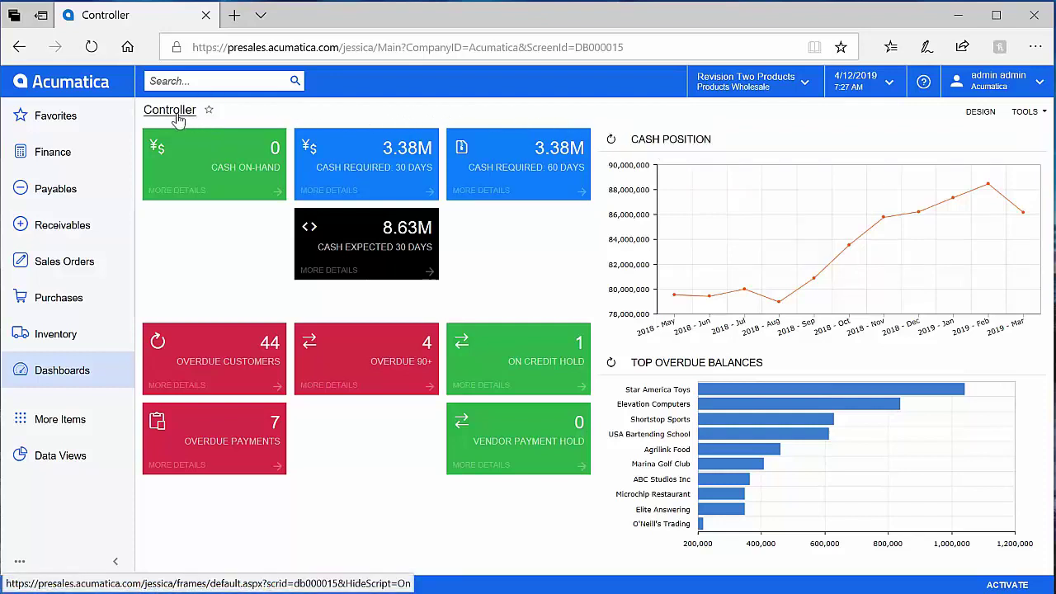
Browse the Purchasing Manager dashboard, then switch to the AP Clerk dashboard
click(74, 381)
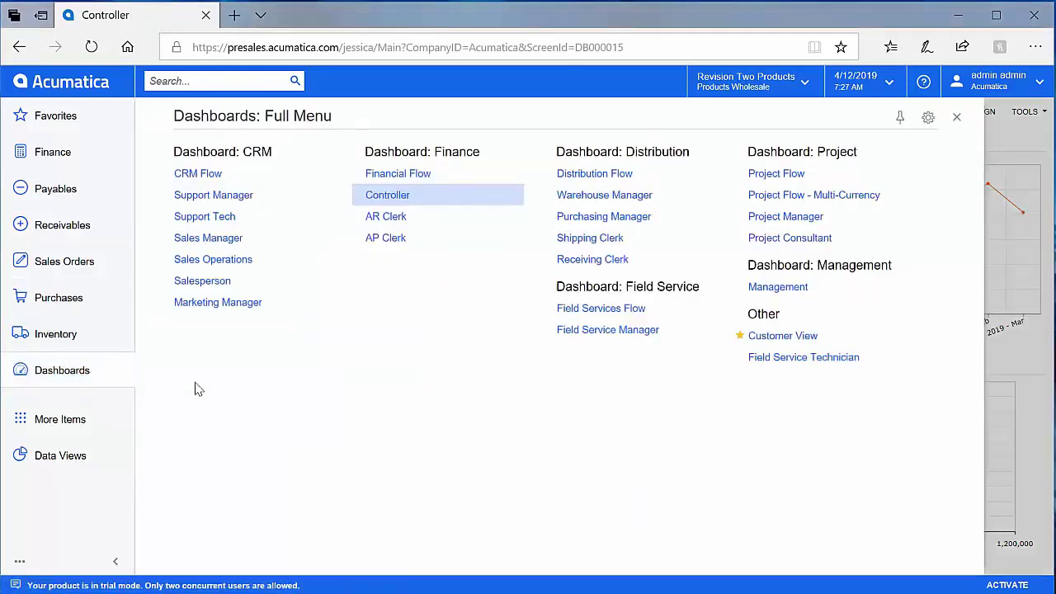
click(588, 219)
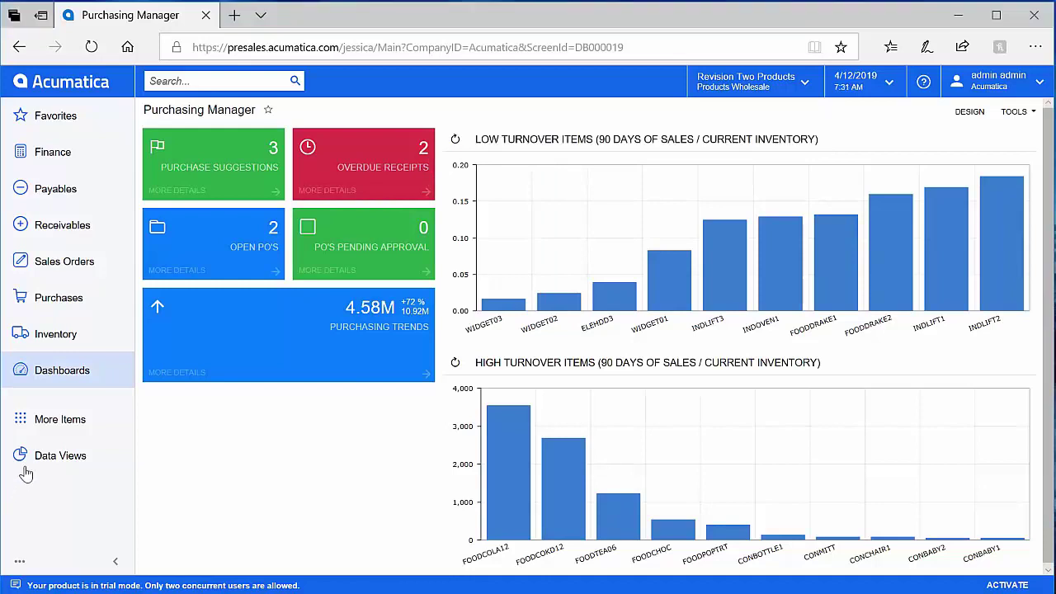
click(64, 377)
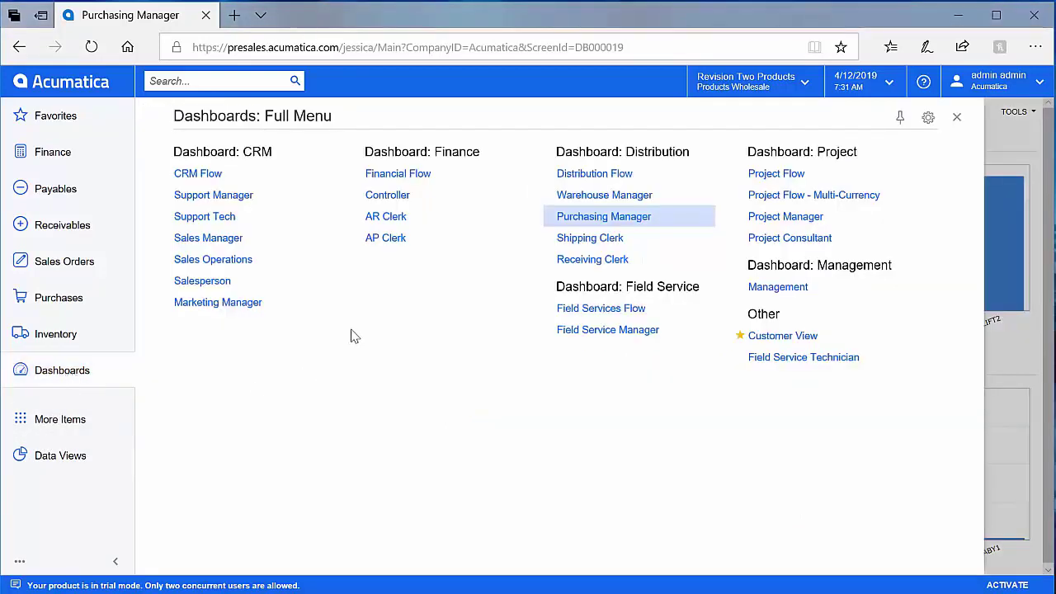
click(385, 238)
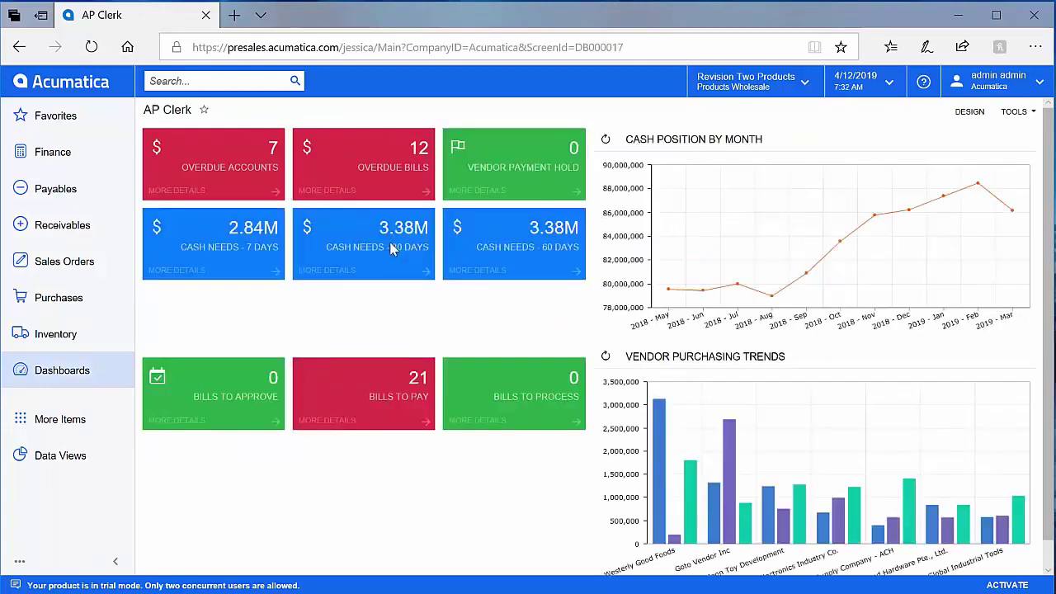
Drill into the Bills to Pay tile and open bill 001754
click(415, 398)
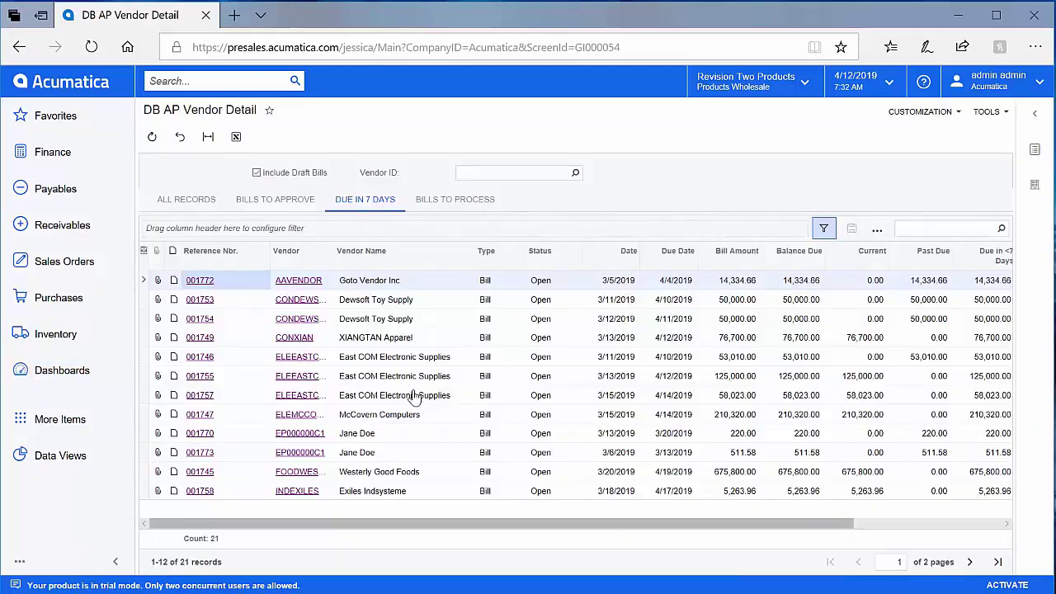
click(201, 319)
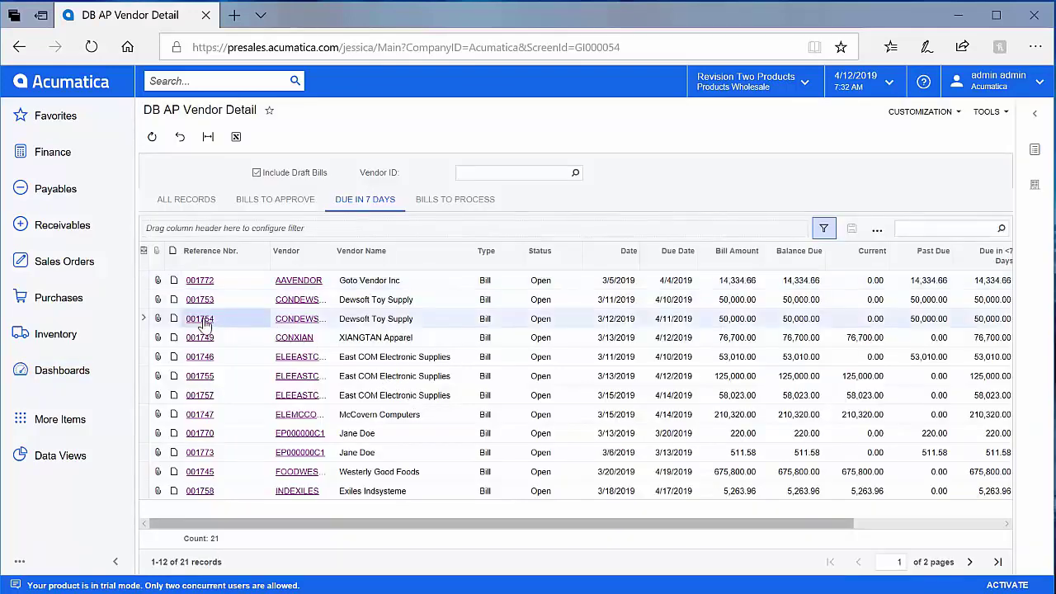
click(526, 104)
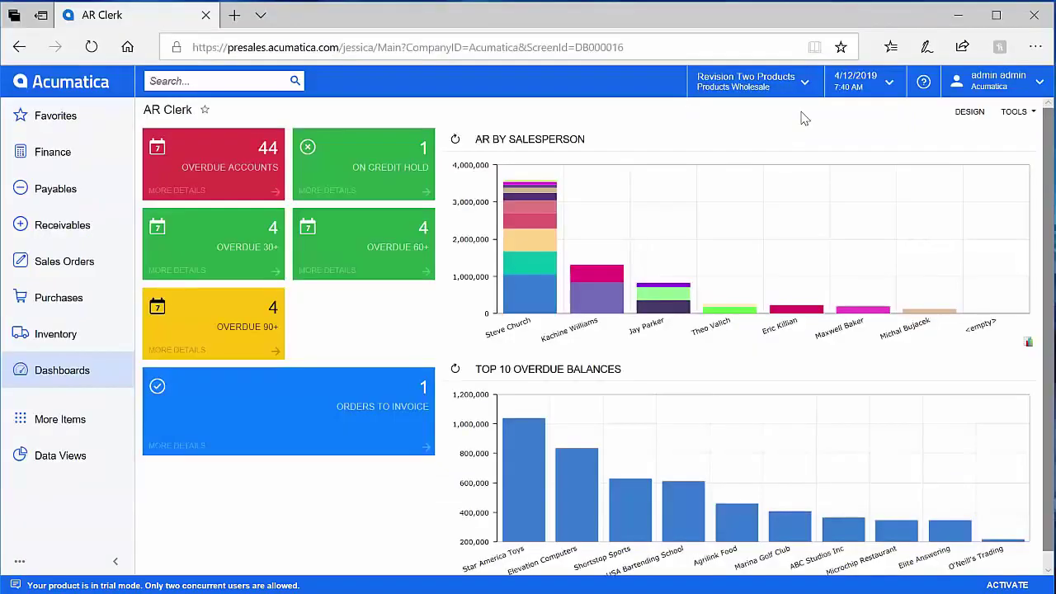
Move On Credit Hold to the first slot, shorten AR by Salesperson, and delete Orders to Invoice
click(969, 112)
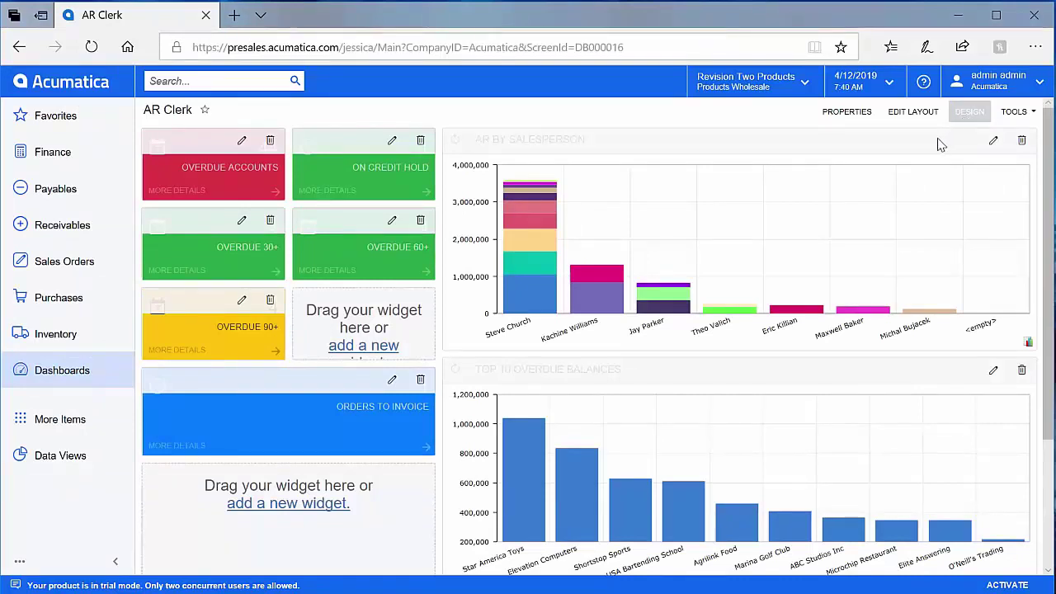
drag(388, 143, 165, 145)
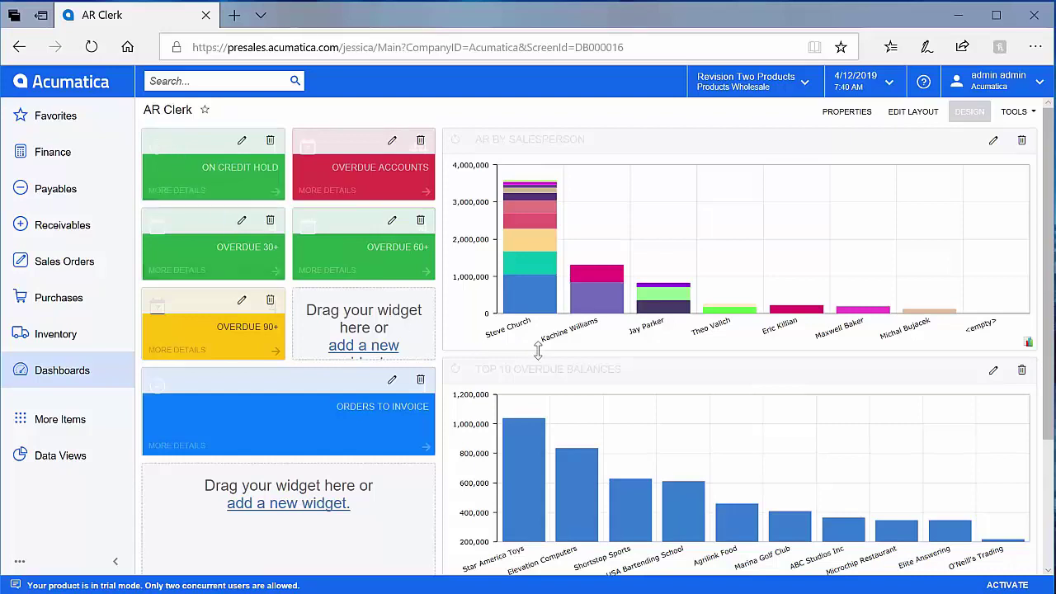
mouse_move(543, 351)
mouse_down()
mouse_move(551, 276)
mouse_move(549, 343)
mouse_up()
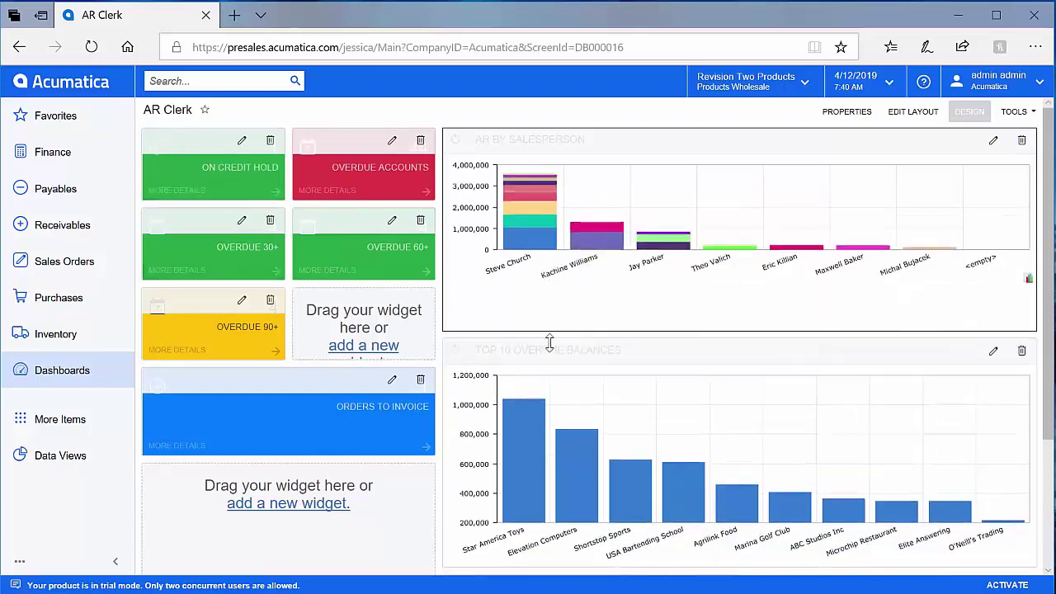
click(421, 380)
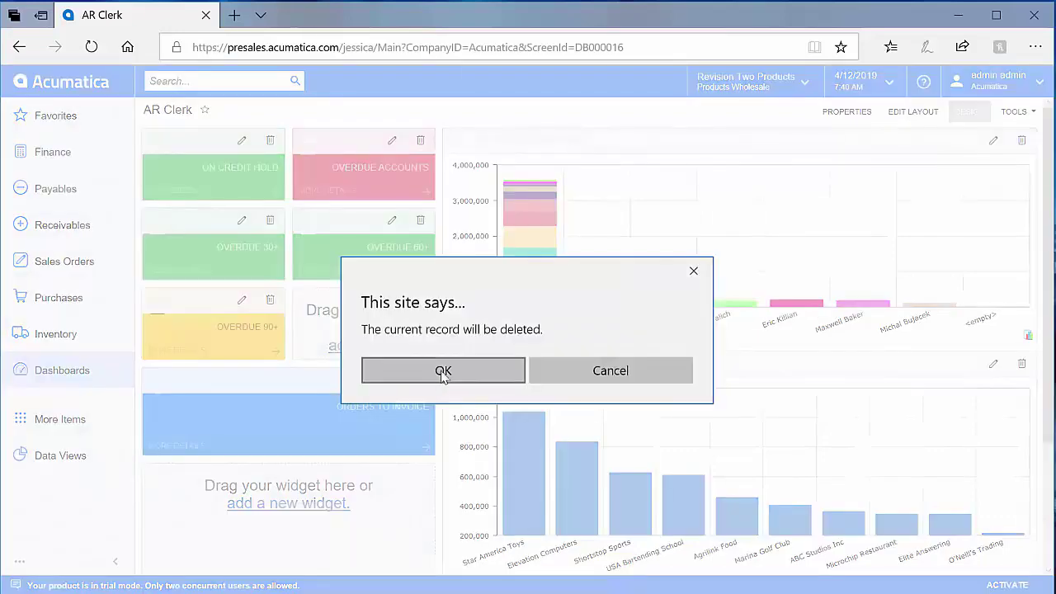
click(425, 381)
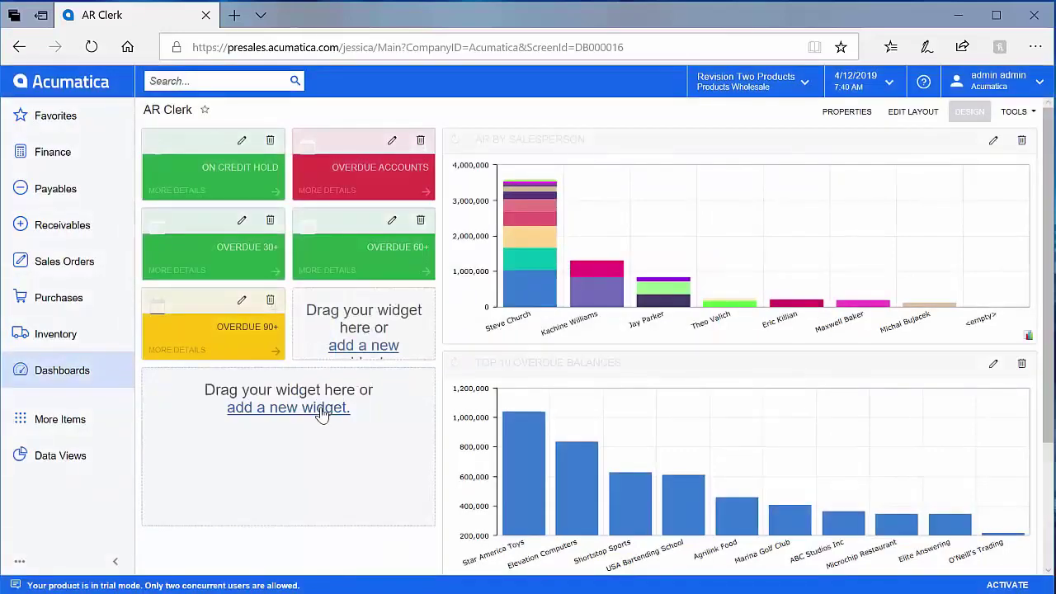
Browse the Add Widget types from Chart to Wiki Page, then cancel without adding one
click(322, 414)
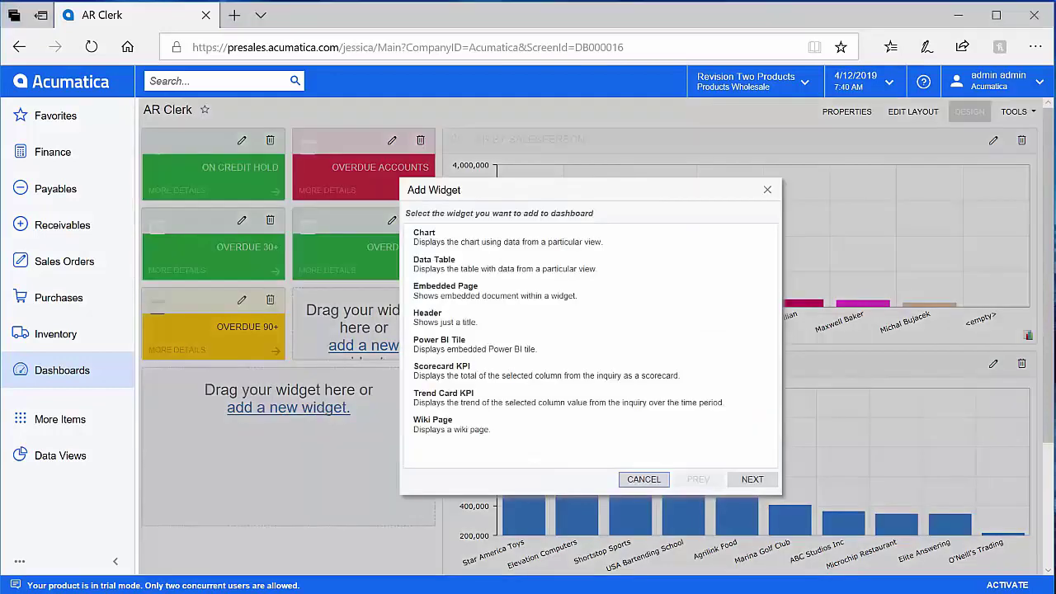
click(748, 242)
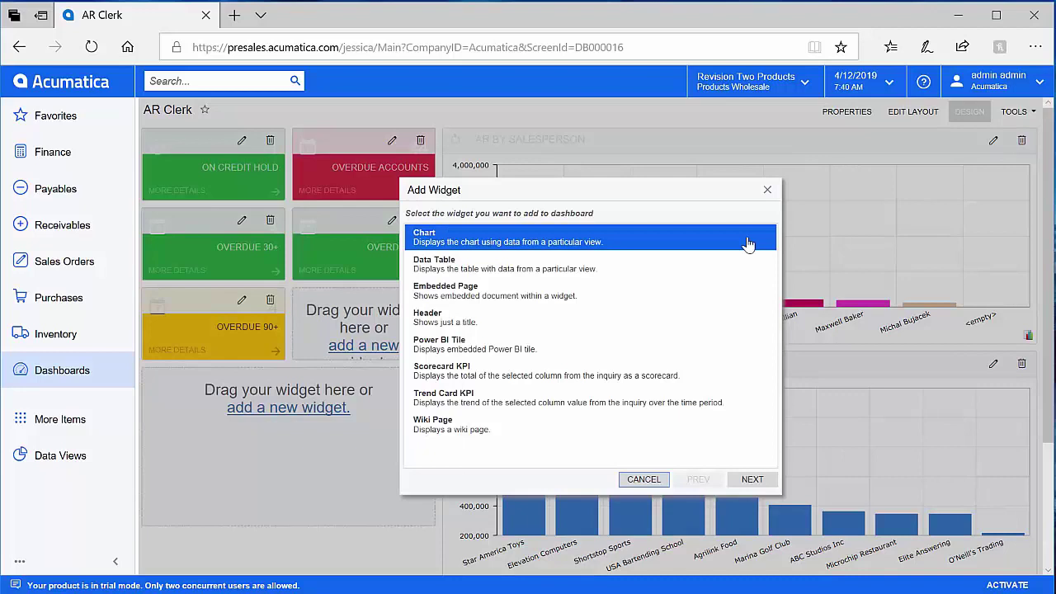
click(732, 272)
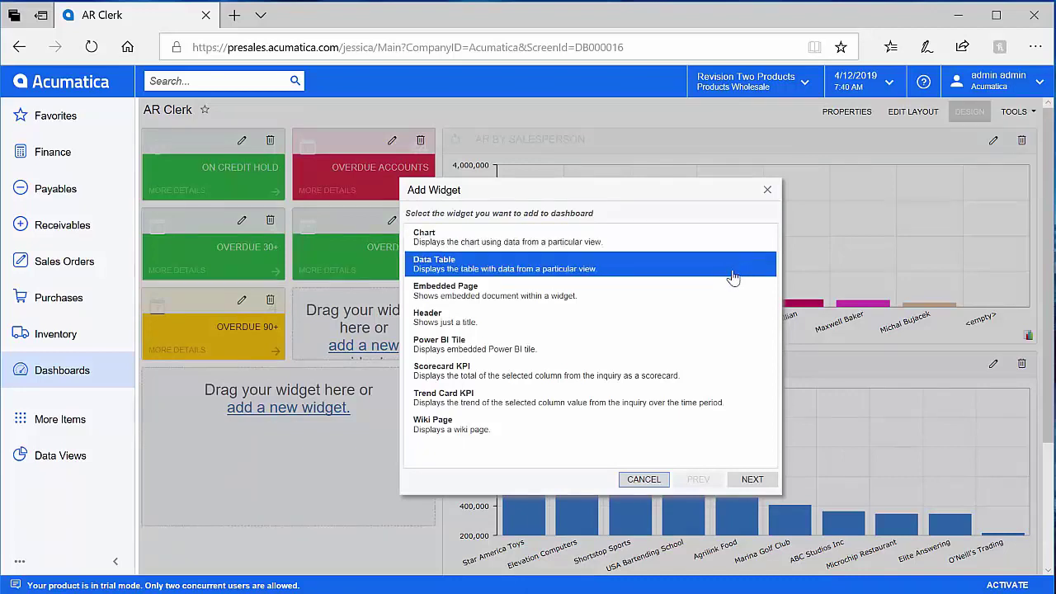
click(731, 299)
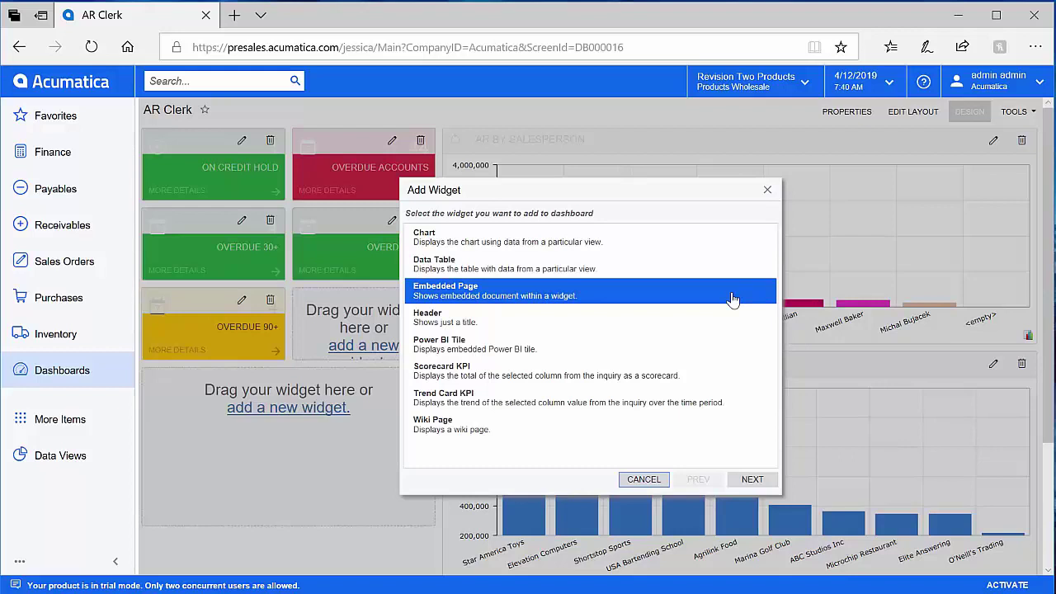
click(731, 320)
click(731, 346)
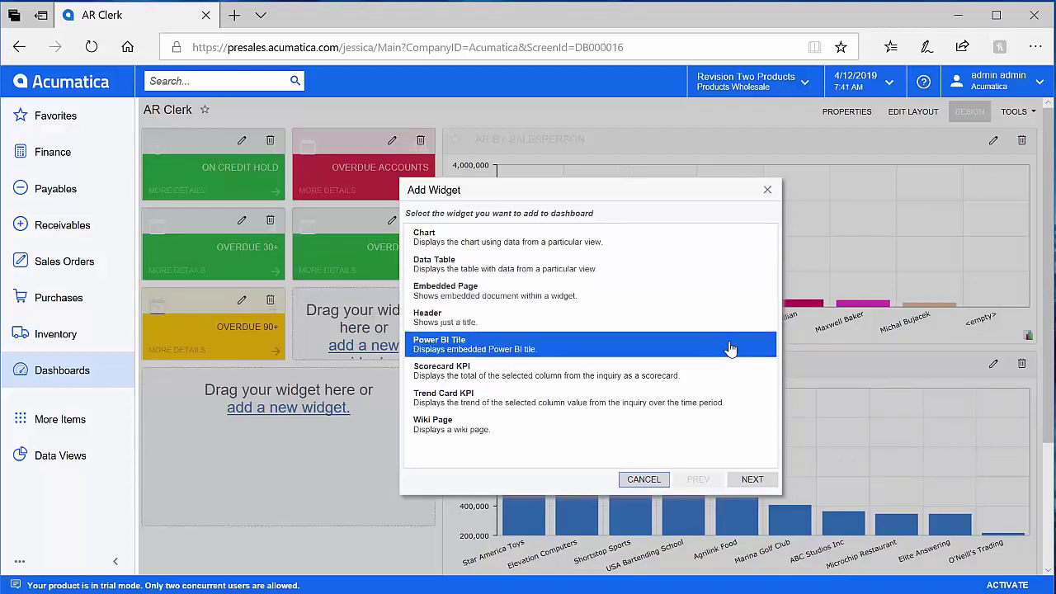
click(729, 378)
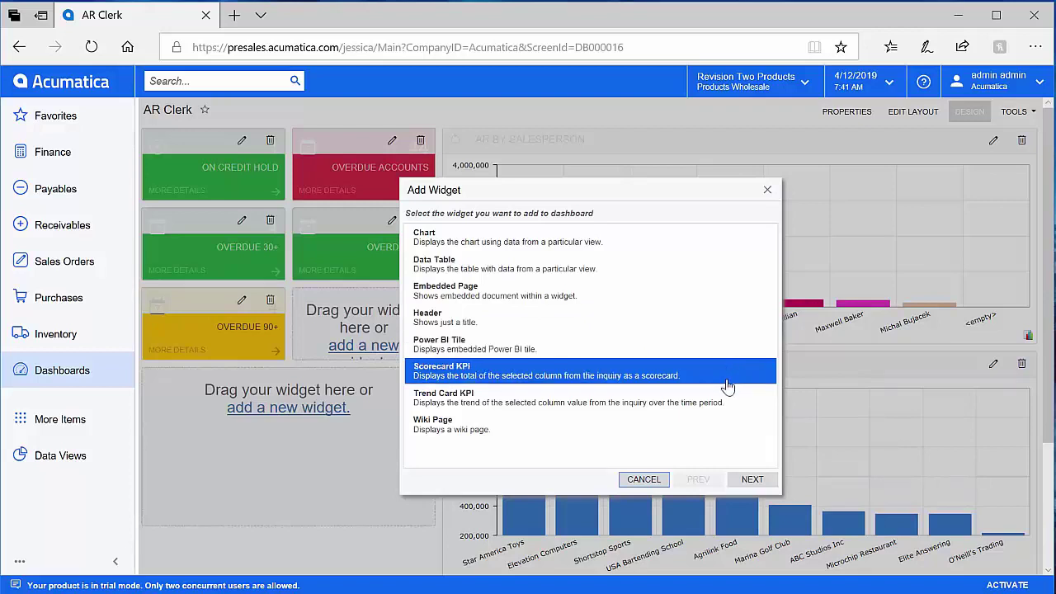
click(720, 402)
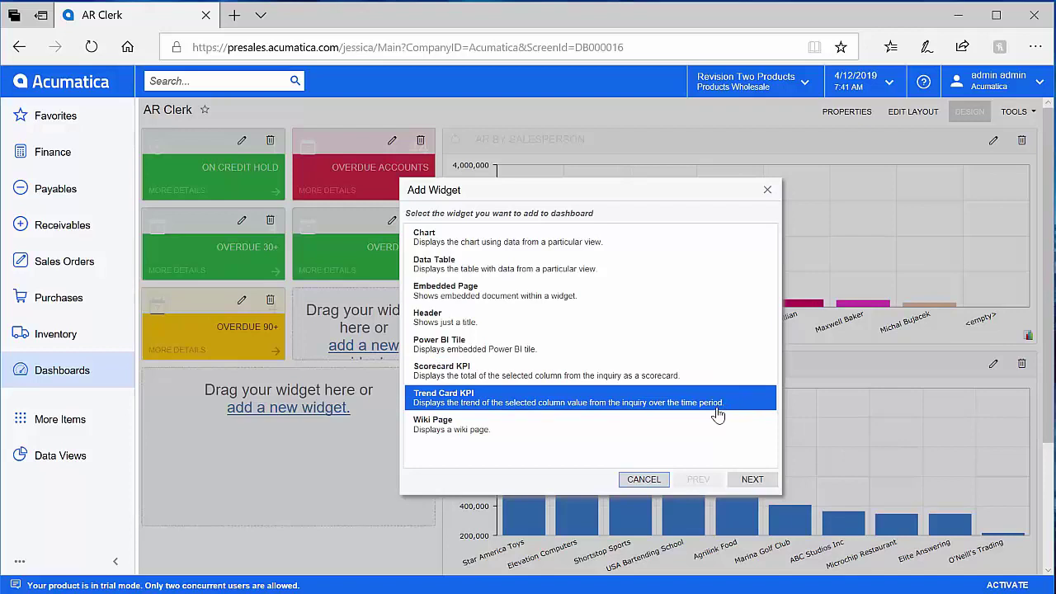
click(716, 427)
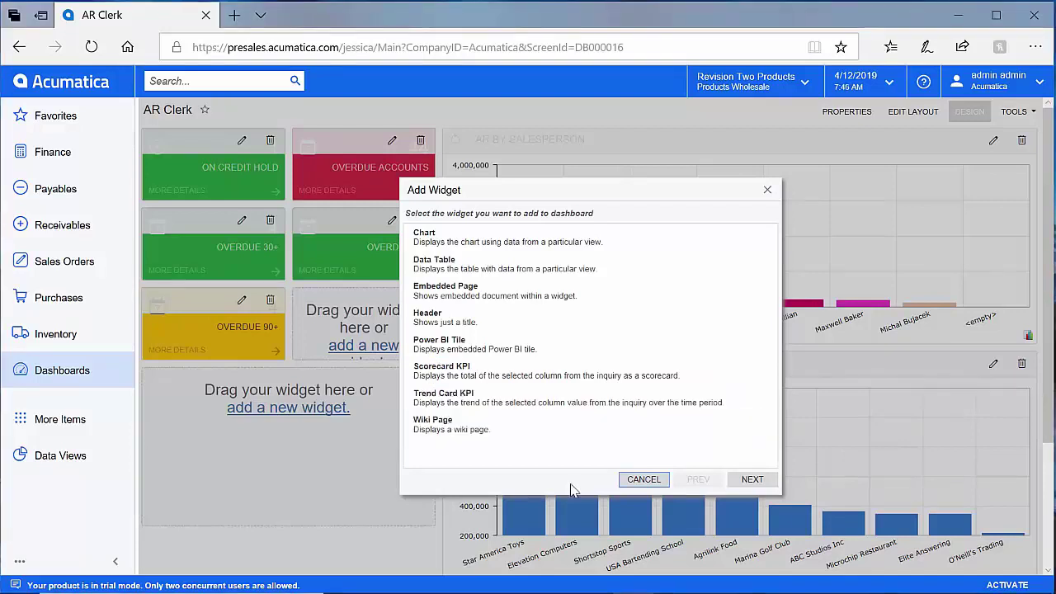
click(641, 481)
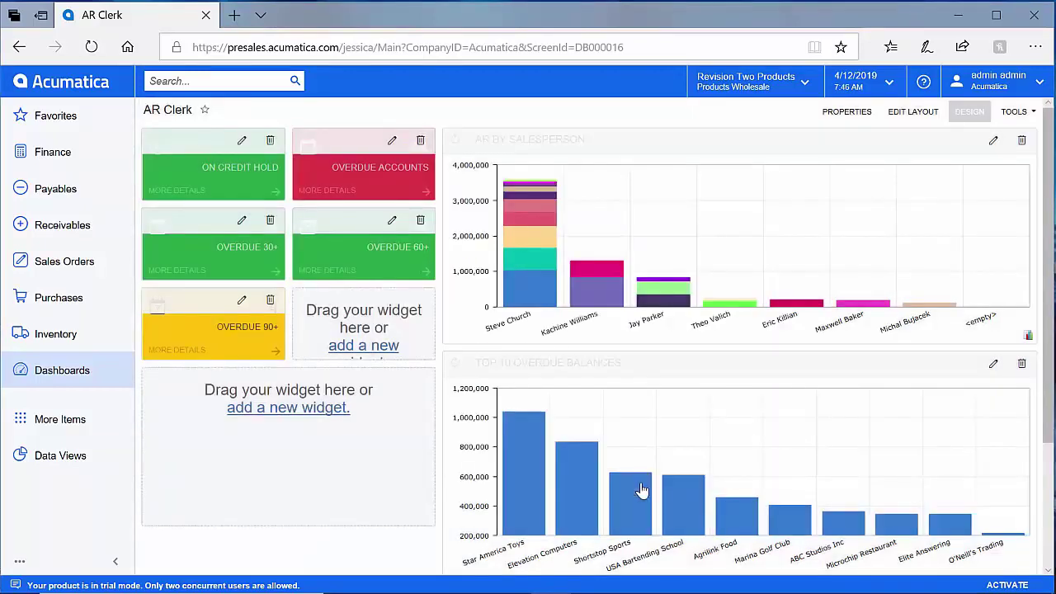
Set both Maximum Number of Values Shown limits on the overdue-balances chart to 5
click(994, 365)
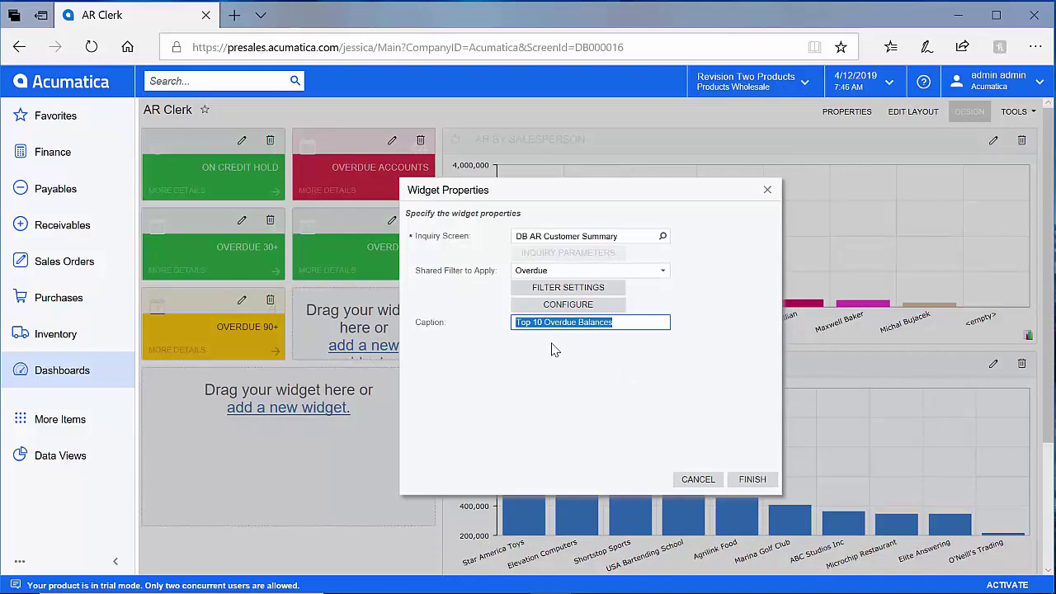
click(561, 311)
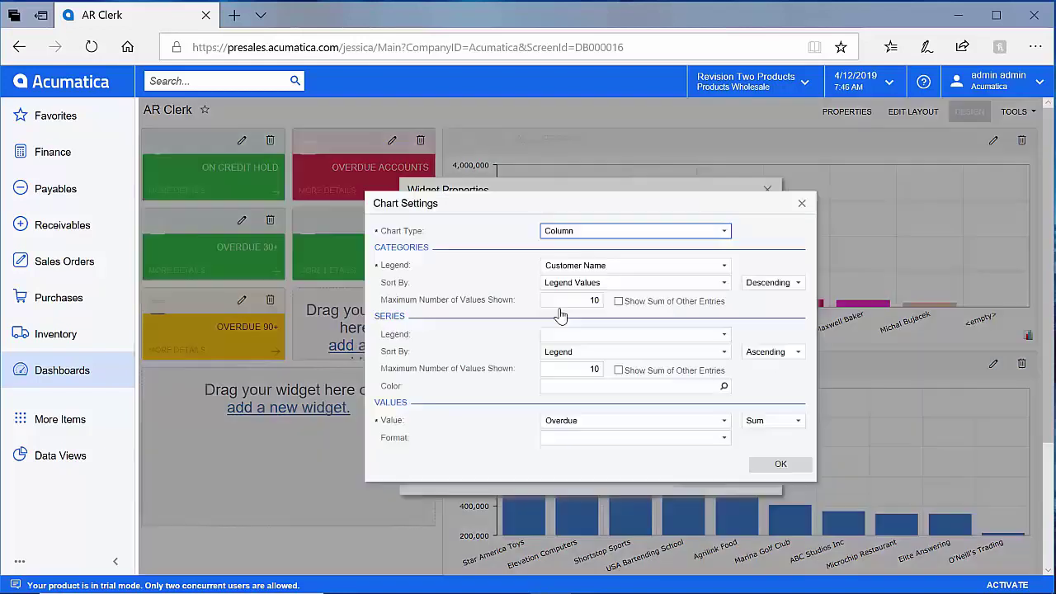
click(577, 299)
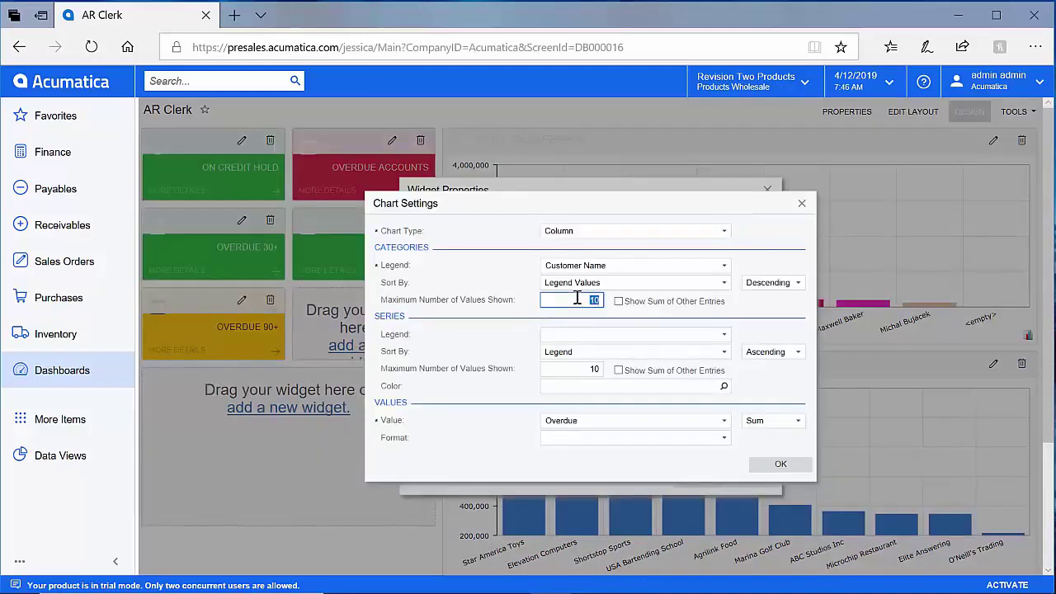
text(5)
click(596, 373)
text(5)
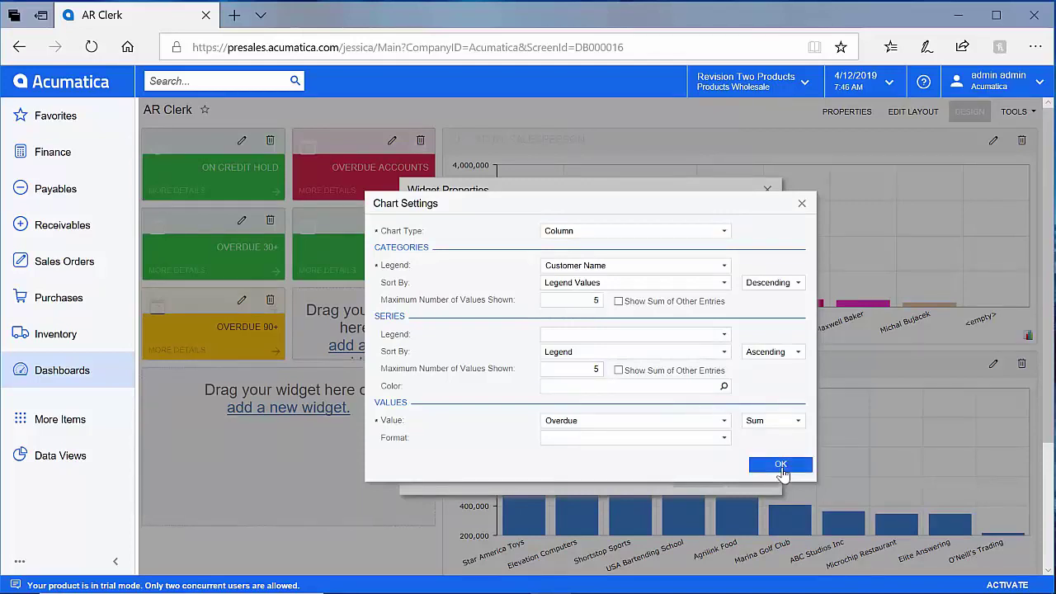
click(780, 463)
Retitle the chart 'Top 5 Overdue Balances', save it, and leave design mode
click(553, 323)
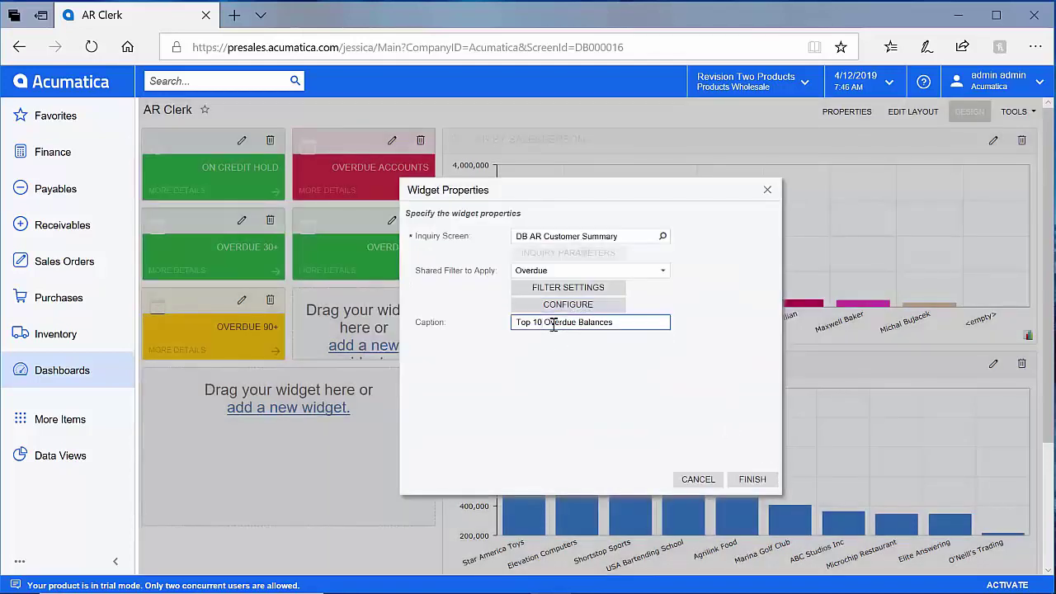
key(BackSpace)
key(BackSpace)
text(5)
click(753, 486)
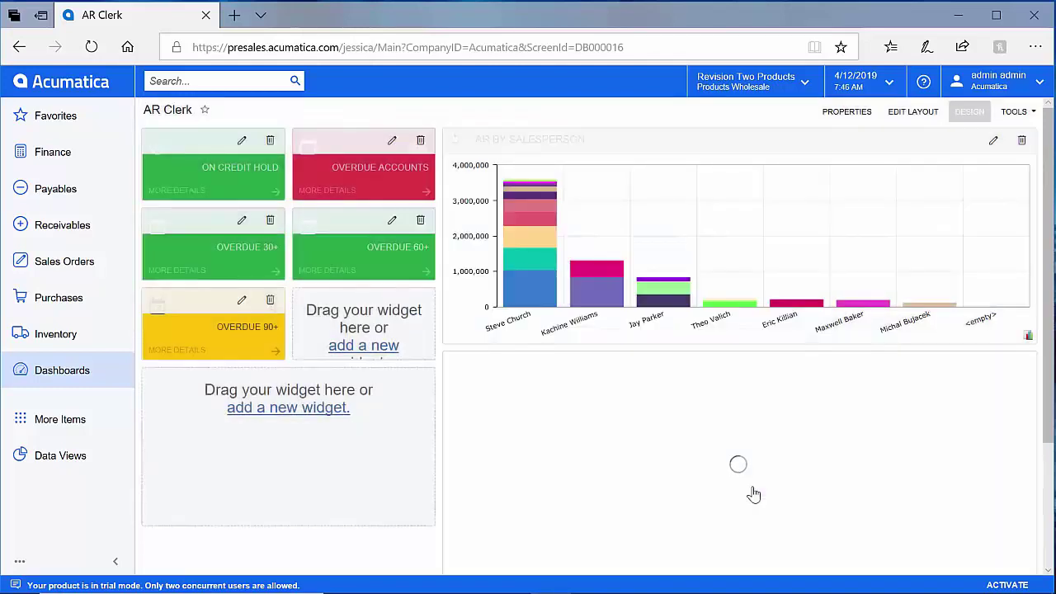
click(980, 119)
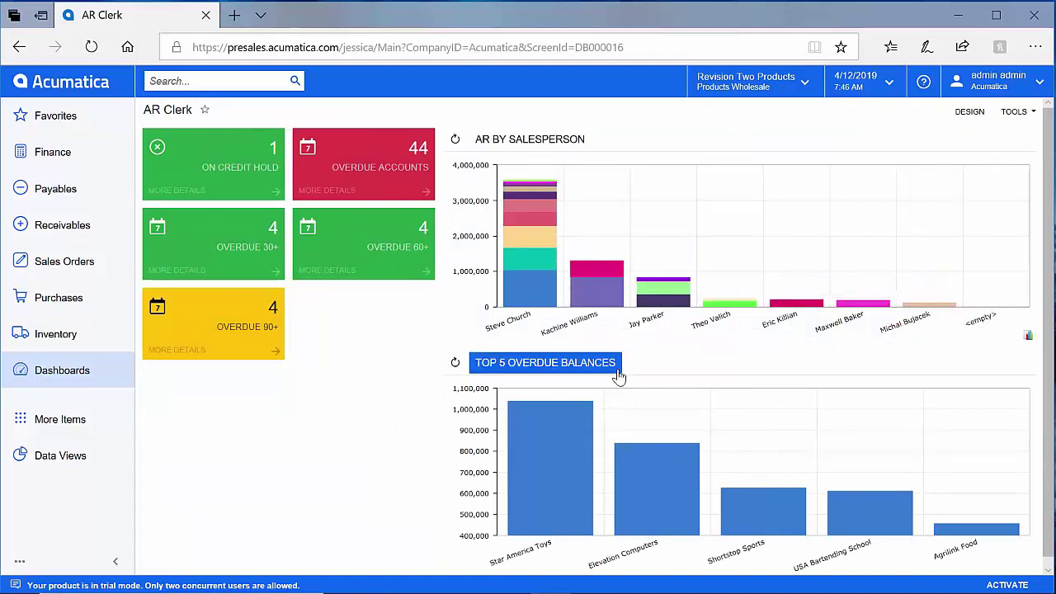
Review the Overdue filter conditions on the AR By Salesperson chart, then close its settings
click(958, 122)
click(994, 140)
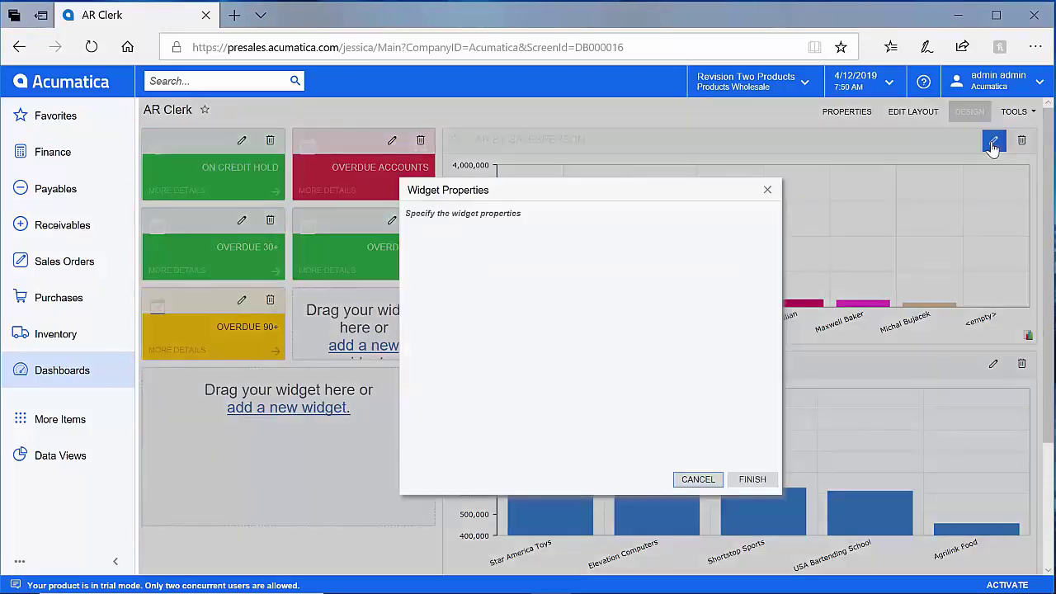
click(652, 269)
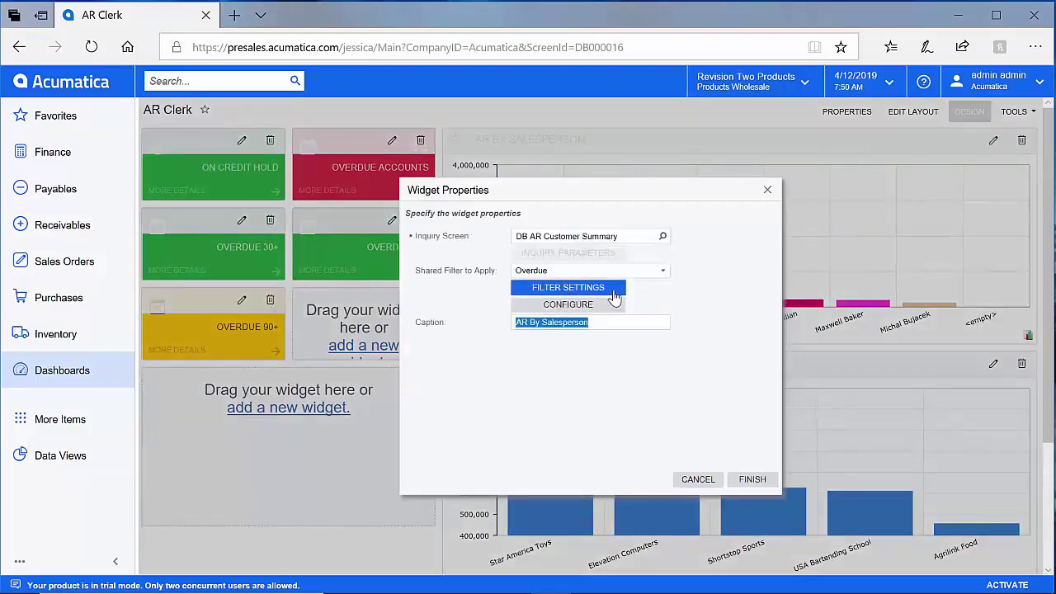
click(618, 297)
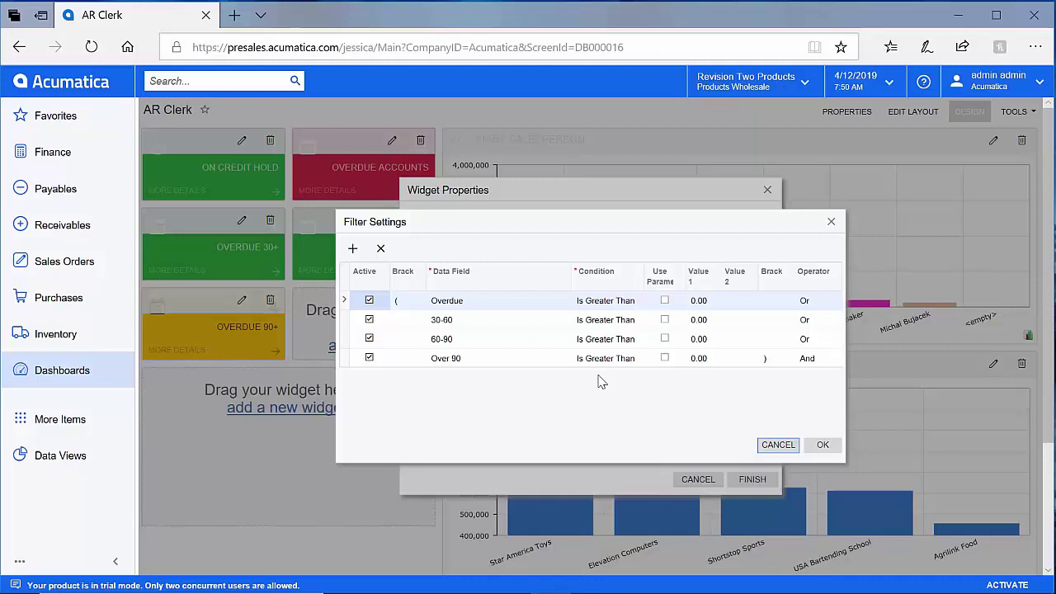
click(821, 445)
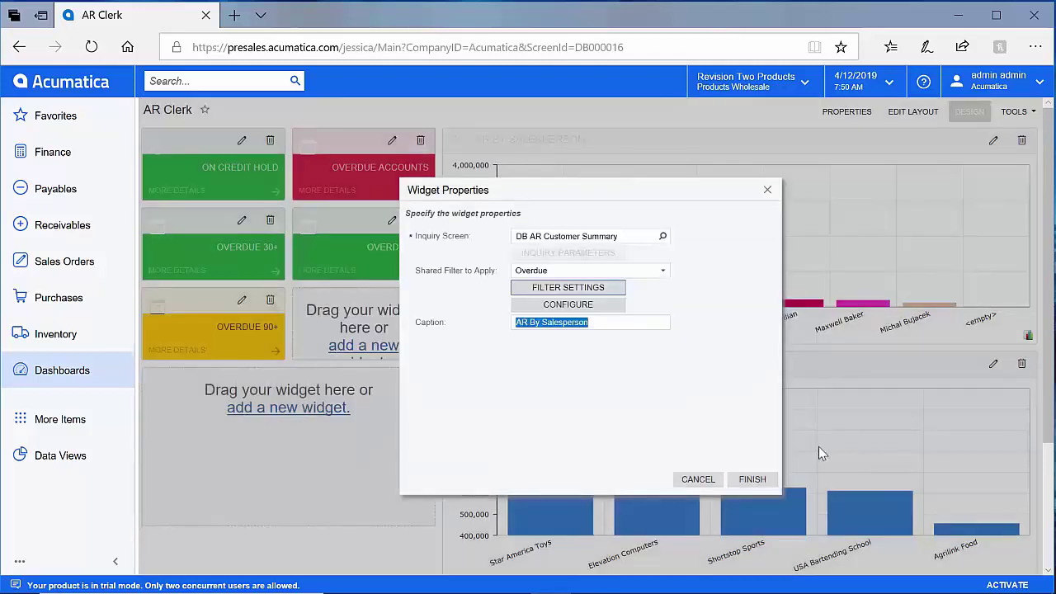
click(753, 478)
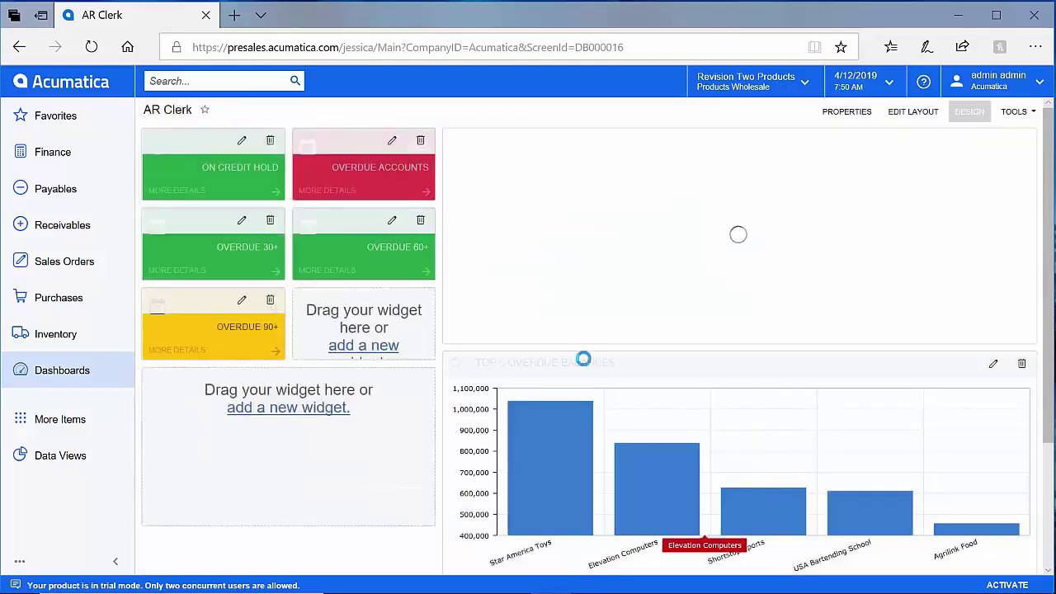
Inspect the On Credit Hold tile's settings, with count thresholds of 2 and 4
click(242, 141)
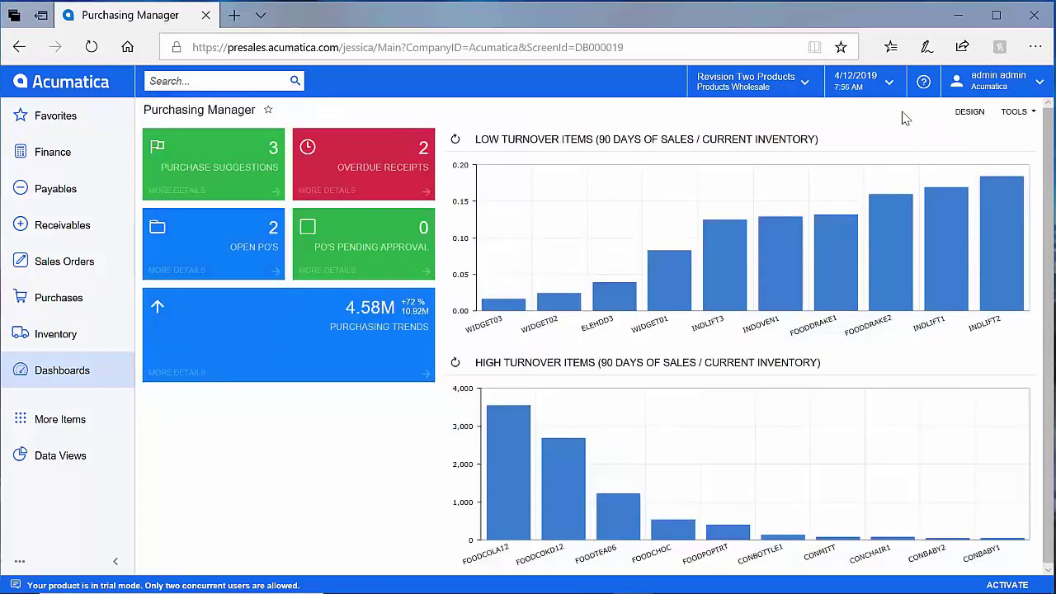
Enter design mode and open the Purchasing Trends KPI settings on Purchasing Manager
click(967, 114)
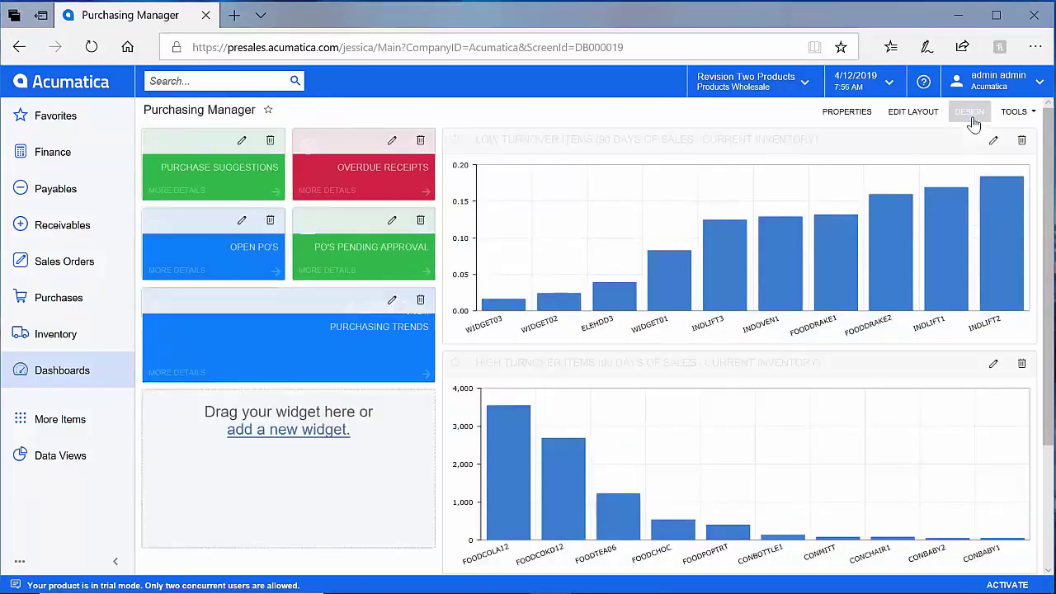
click(392, 301)
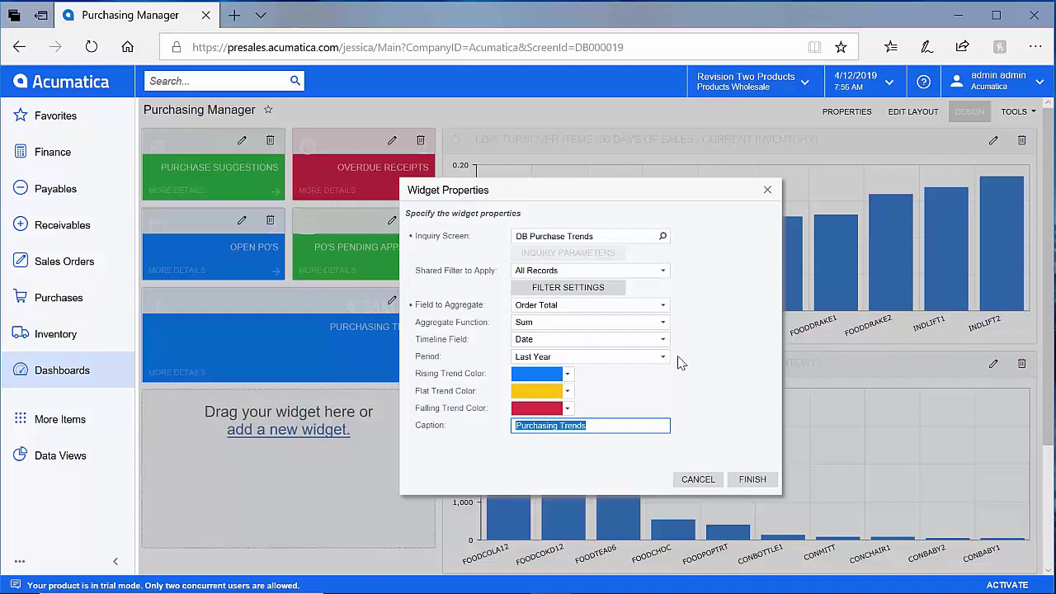
Close the Purchasing Trends settings without making changes
click(752, 479)
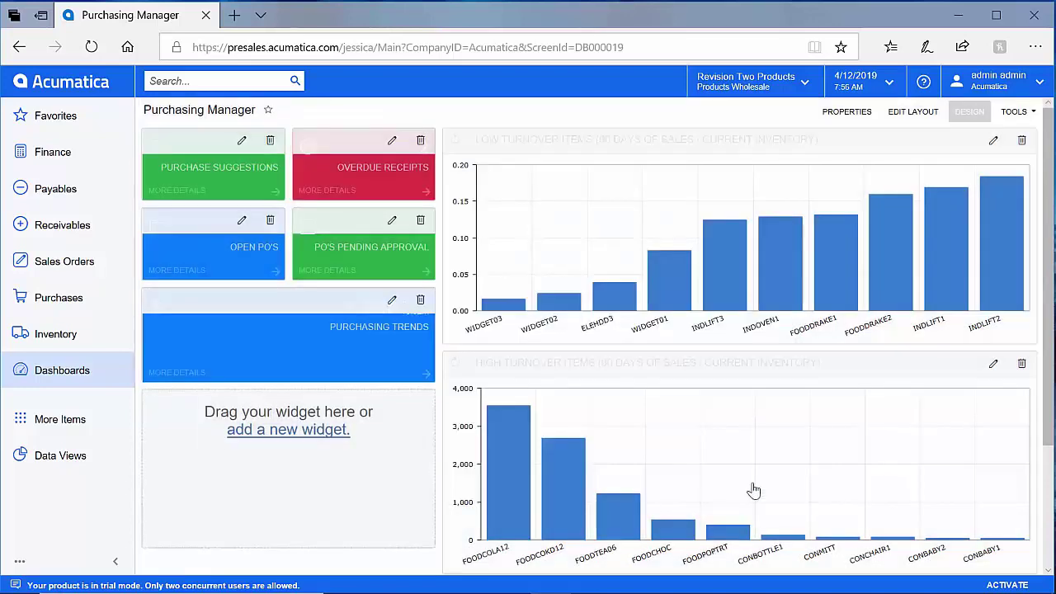